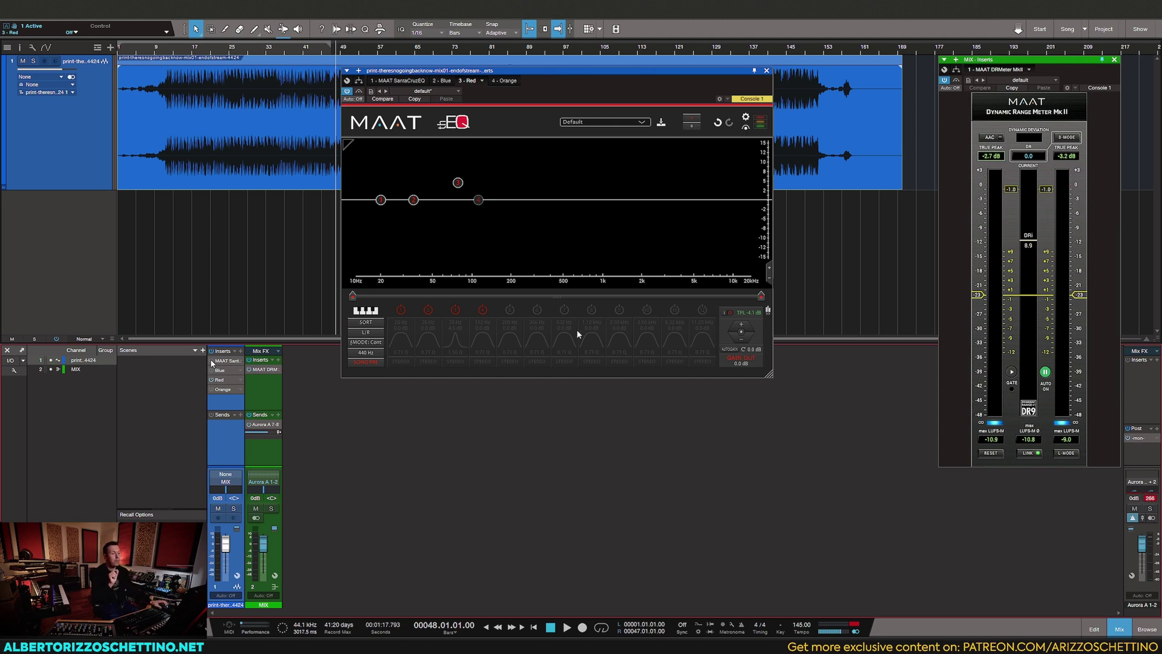
- Enable band 9 as a low shelf boosting about 4.6 dB at 1.67 kHz with Q 1.07
left_click(620, 308)
left_click(620, 339)
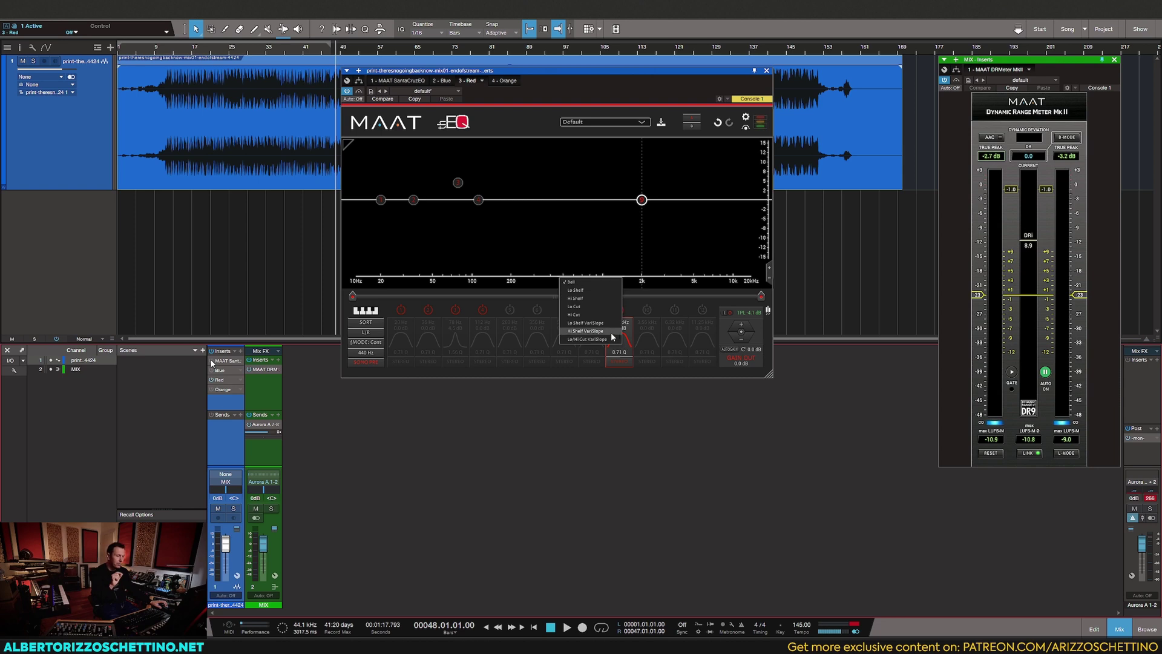
left_click(590, 290)
left_click_drag(642, 200, 633, 183)
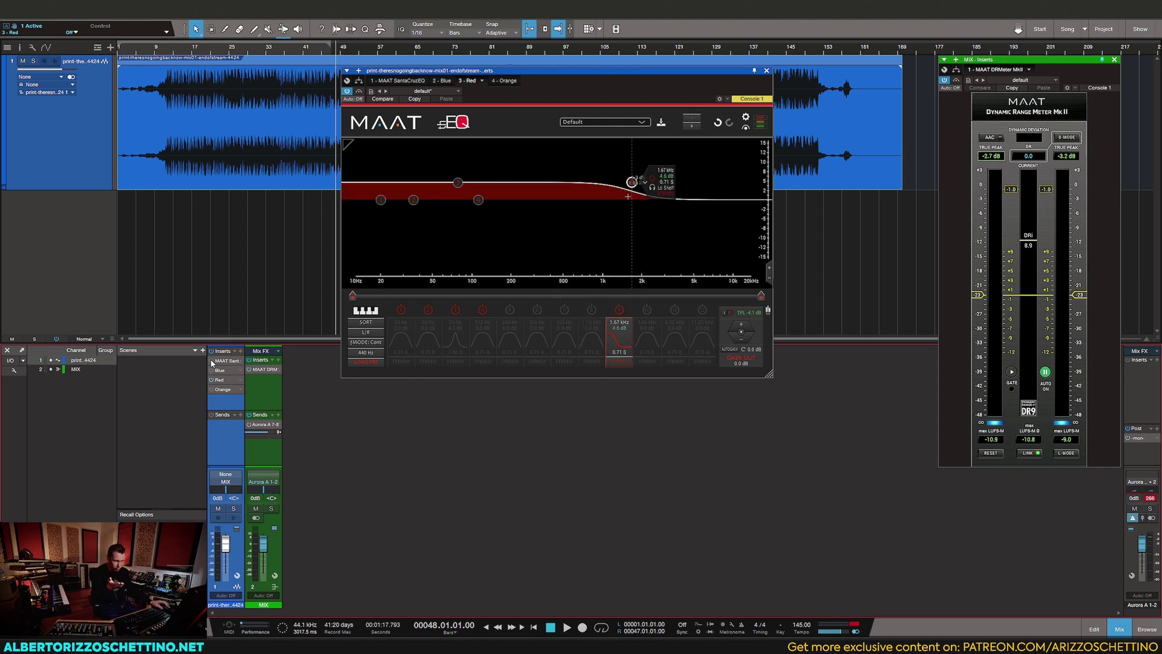
scroll(631, 182, "up", 5)
scroll(631, 182, "down", 4)
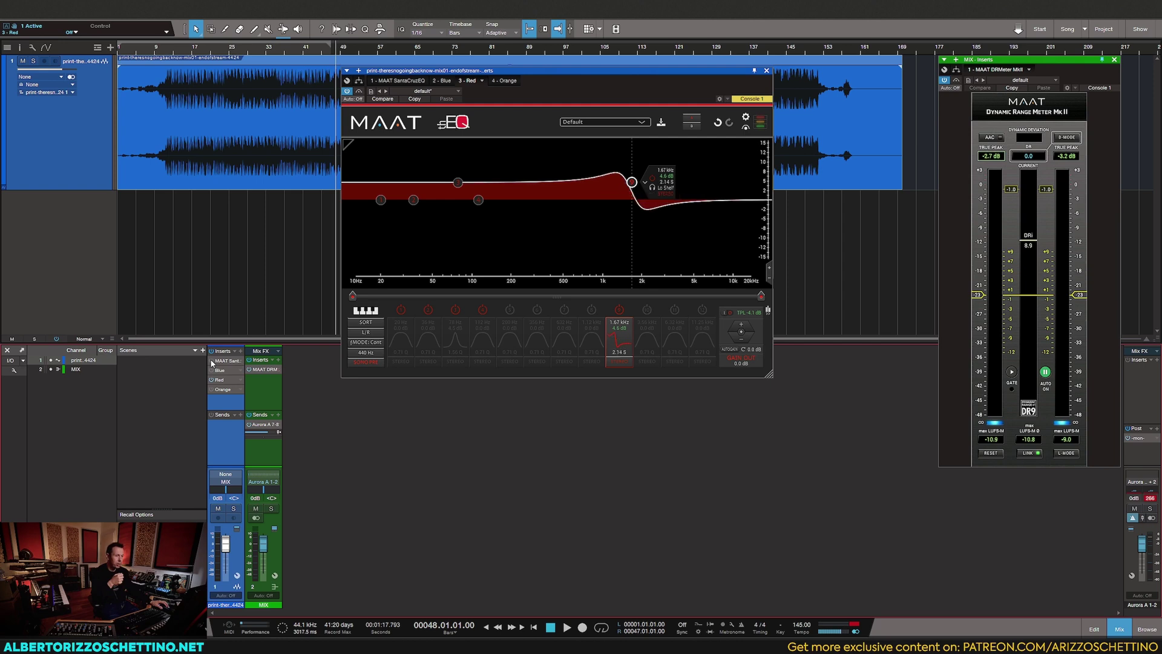
left_click(616, 338)
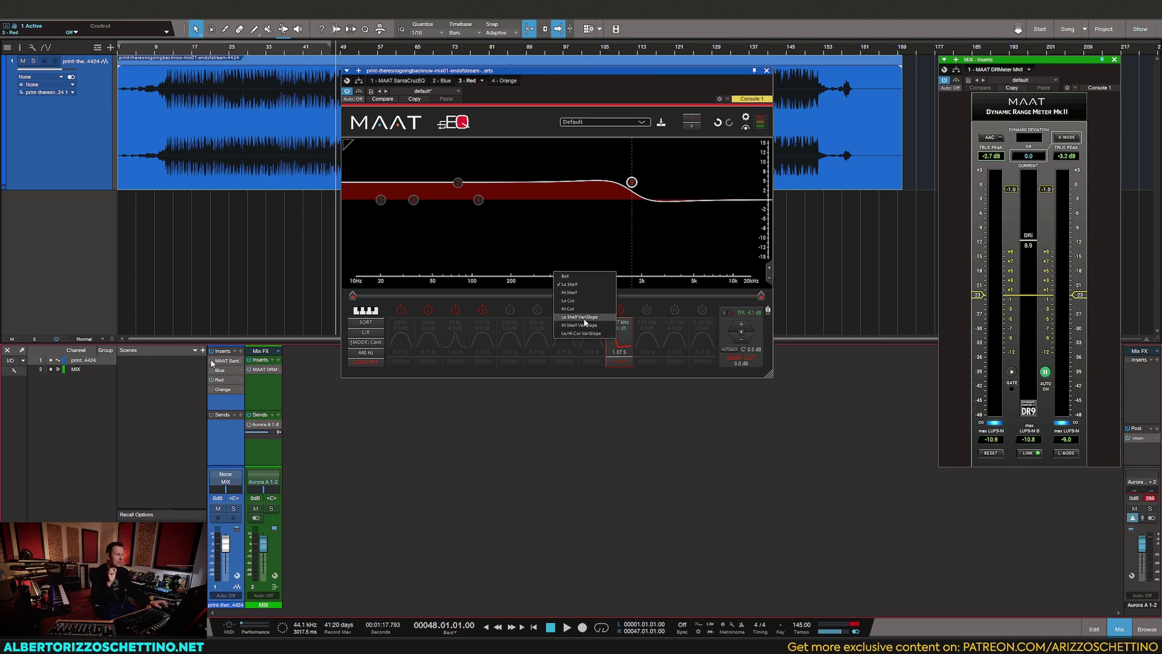
- Change band 9 to Lo Shelf VariSlope at 616 Hz, about +4.7 dB, with Q 0.40
left_click(585, 322)
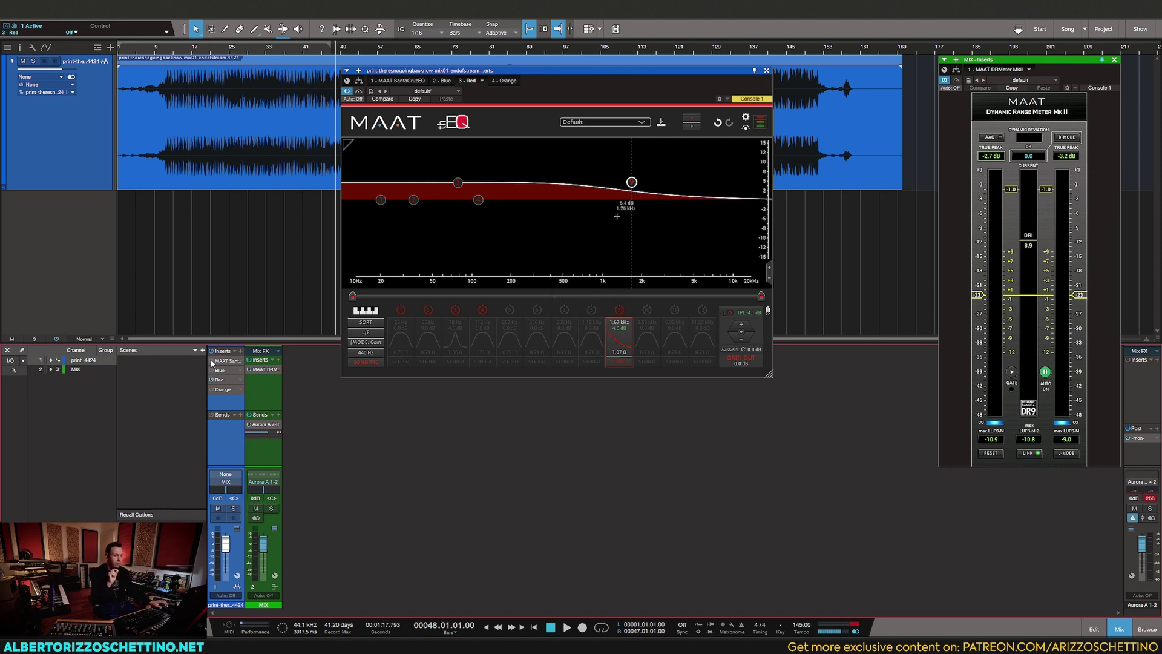
left_click_drag(631, 182, 605, 181)
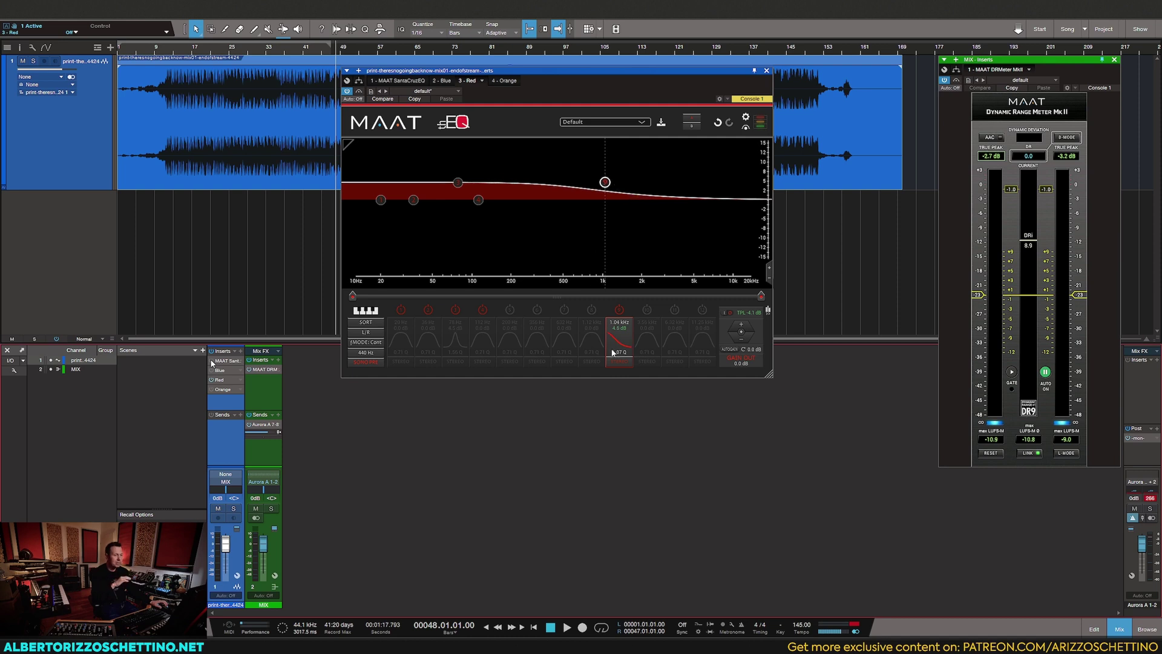
left_click_drag(619, 353, 620, 382)
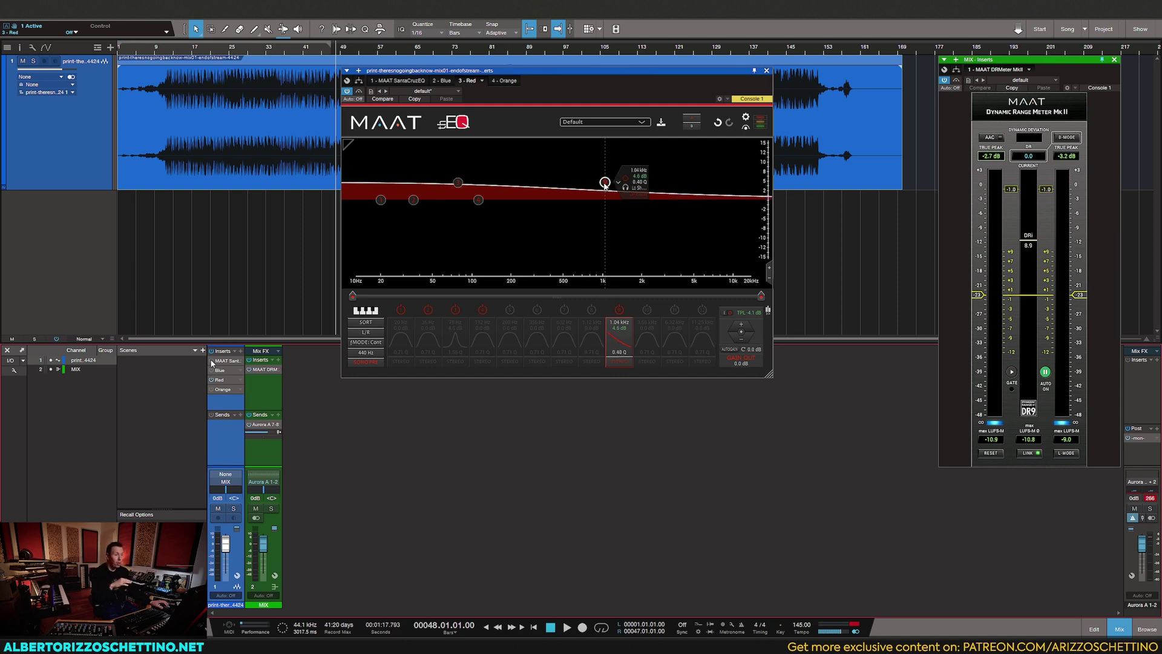
left_click_drag(604, 182, 563, 179)
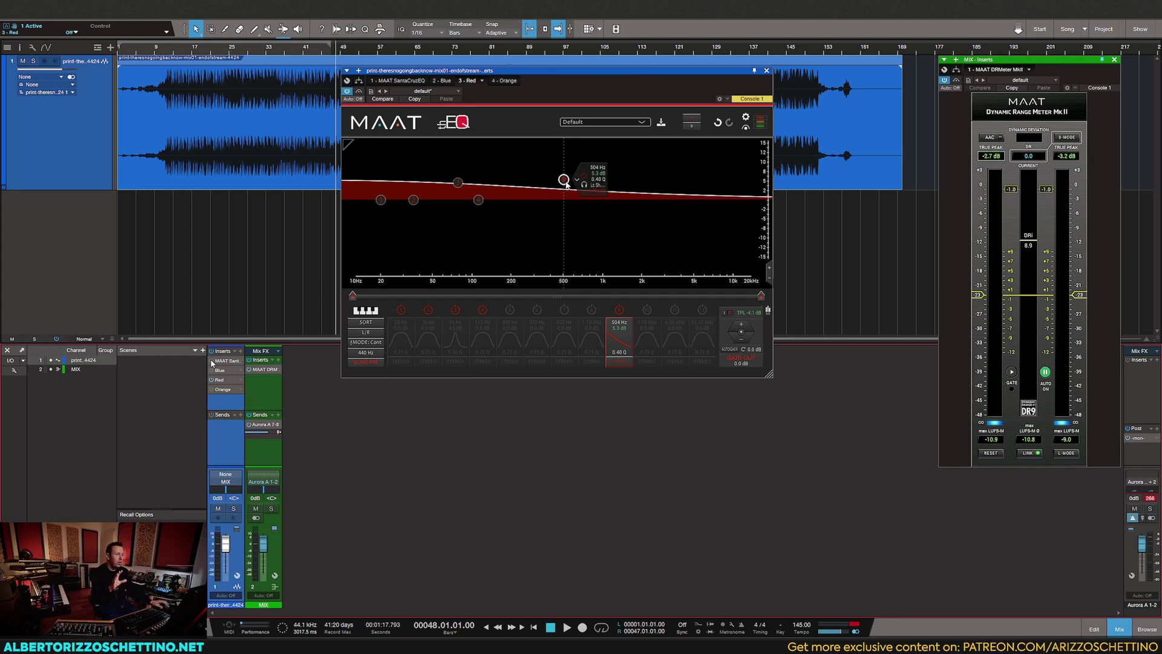
left_click_drag(563, 180, 589, 181)
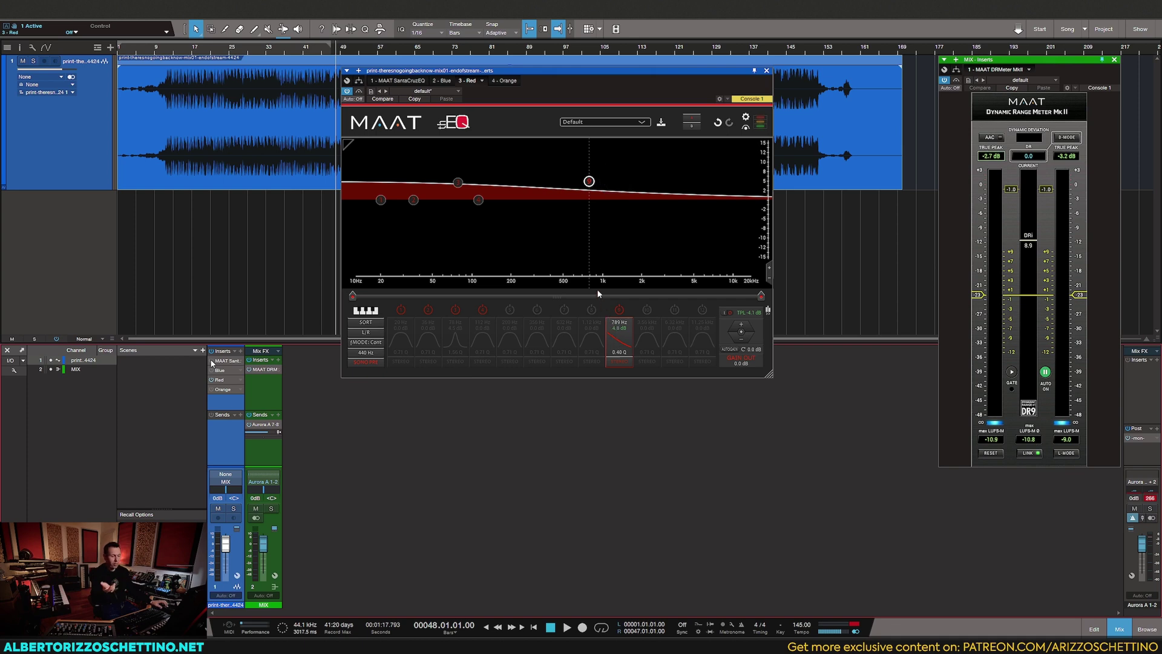
left_click_drag(619, 352, 619, 339)
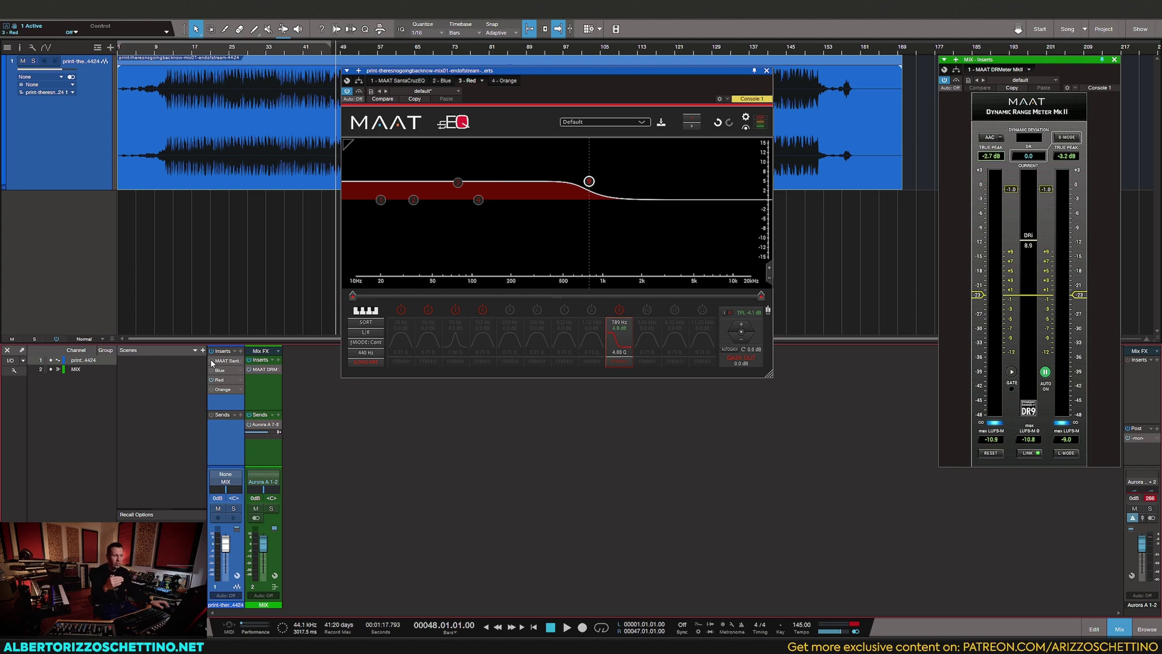
left_click_drag(619, 339, 619, 351)
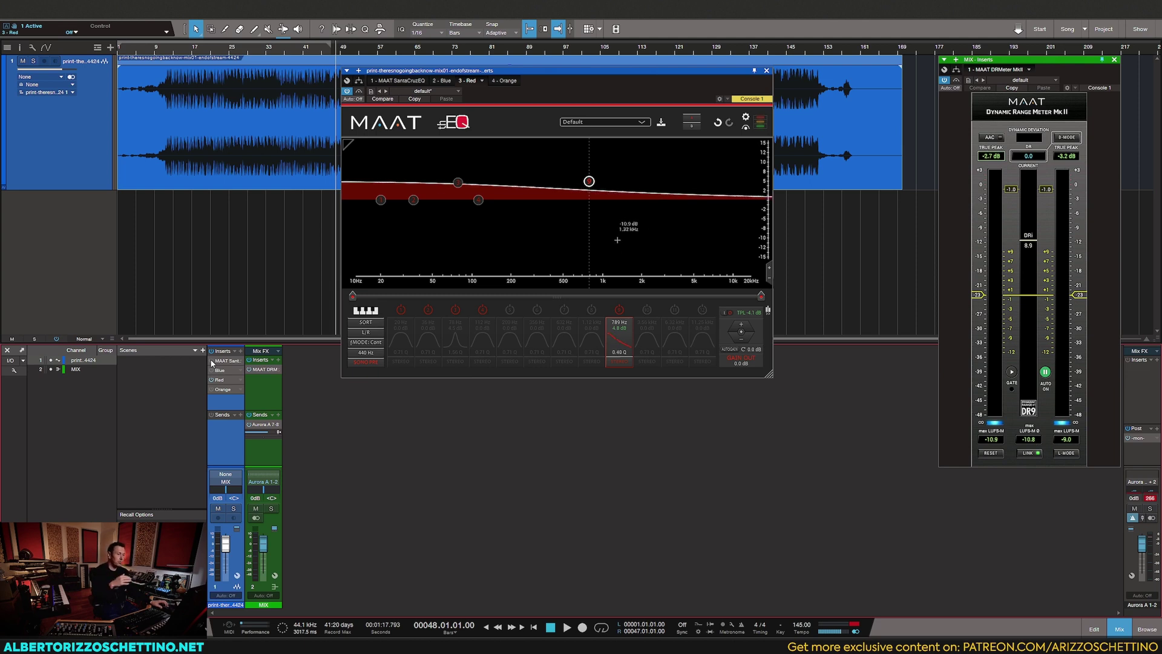
mouse_move(588, 186)
left_click_drag(588, 186, 574, 183)
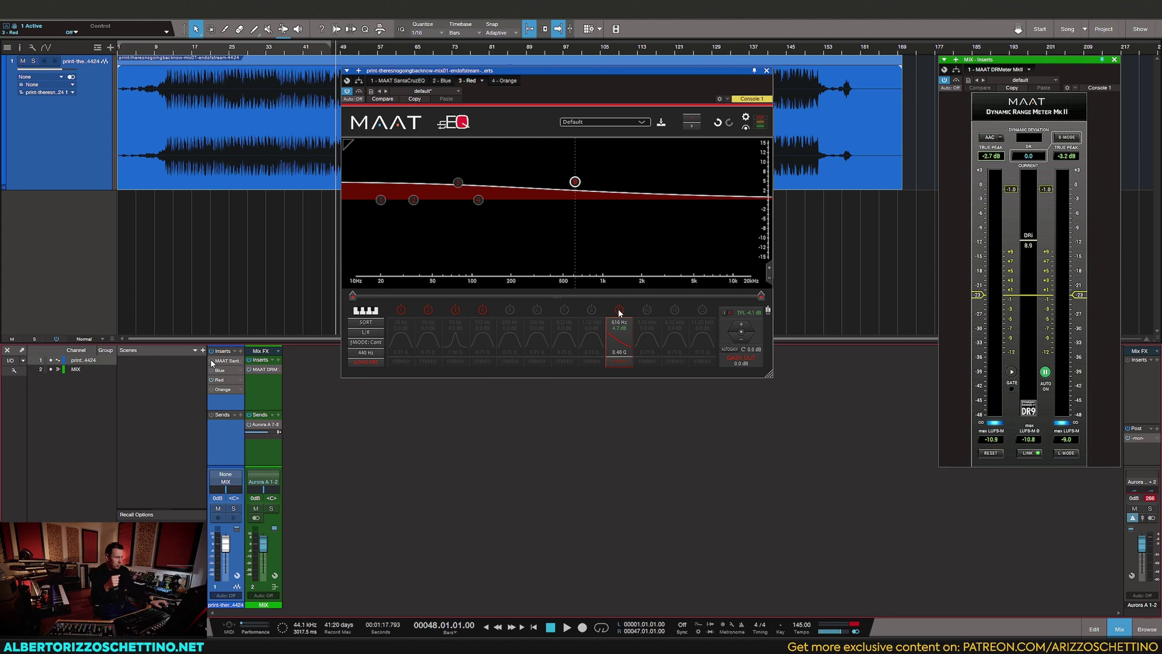
- Switch the EQ to mid-side mode and enable band 10 on the side signal only
left_click(376, 335)
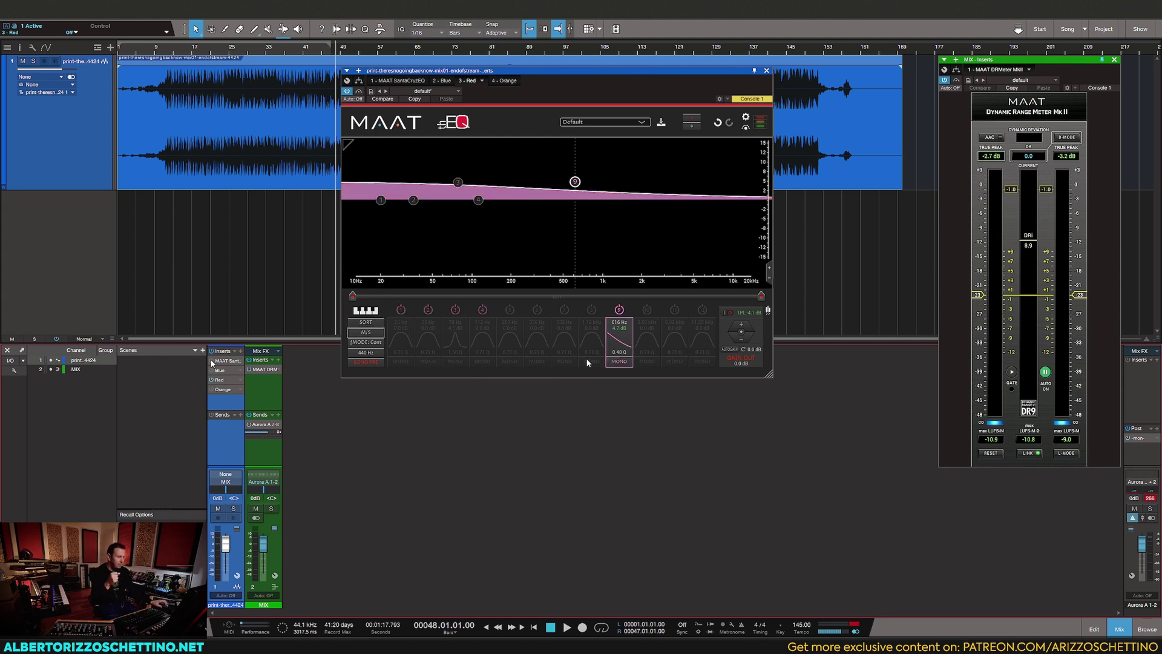
left_click(647, 309)
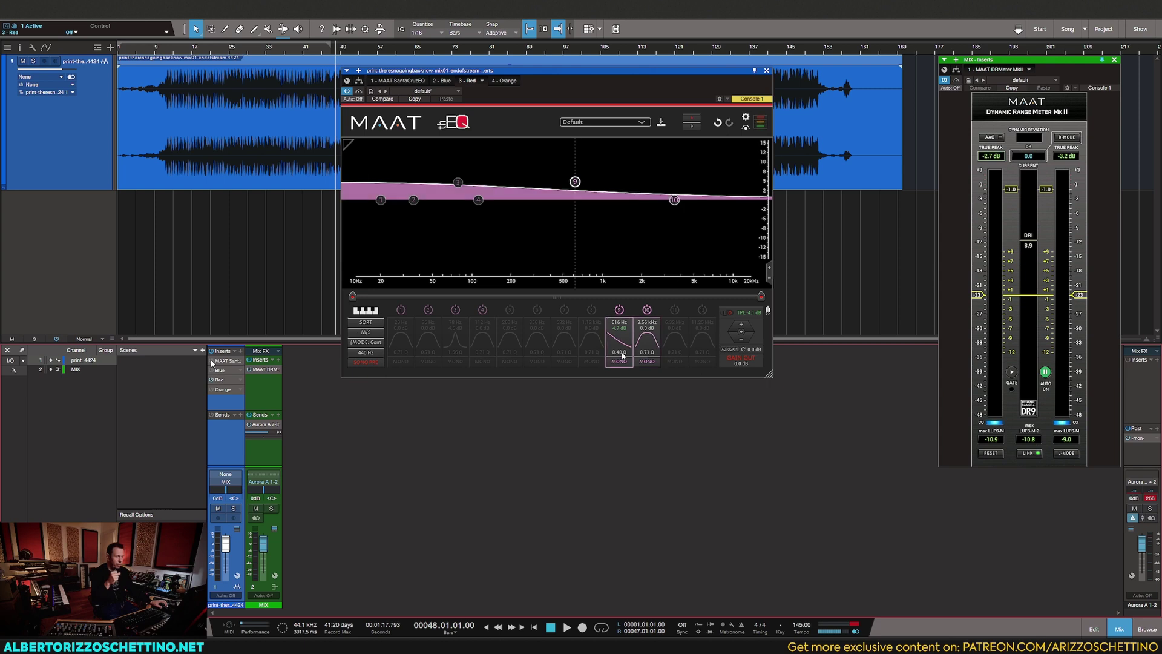
left_click(645, 354)
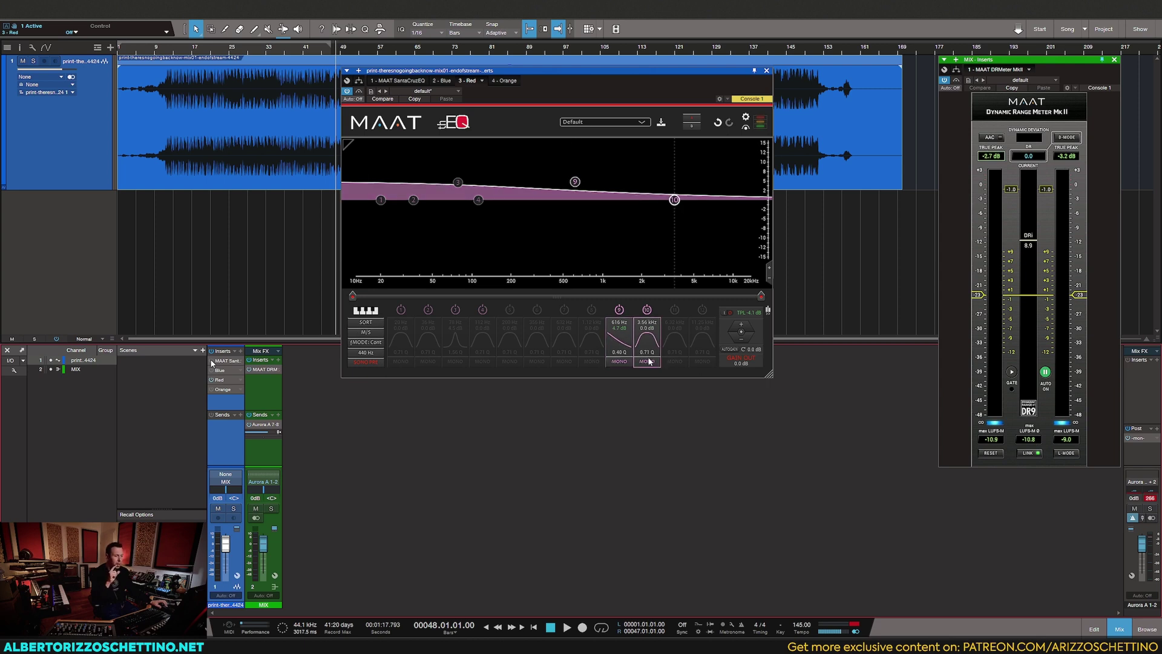
left_click(648, 361)
left_click(633, 354)
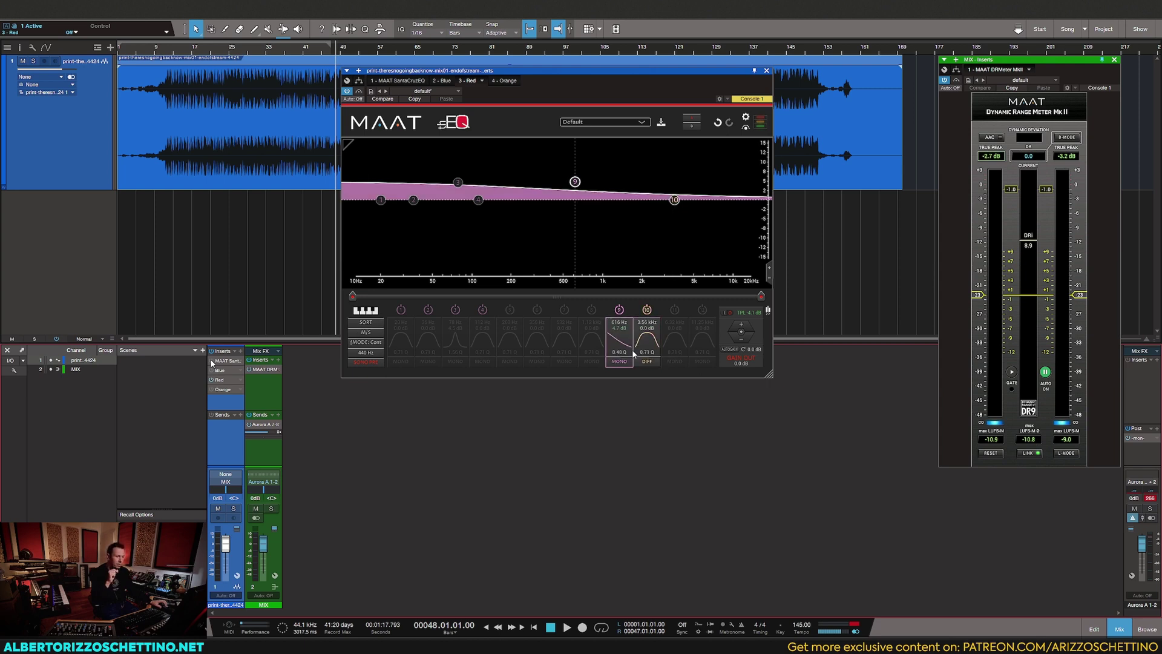
left_click(635, 354)
- Make band 10 a Vari-Slope high shelf near 2.4 kHz, then power off bands 10 and 9
mouse_move(675, 200)
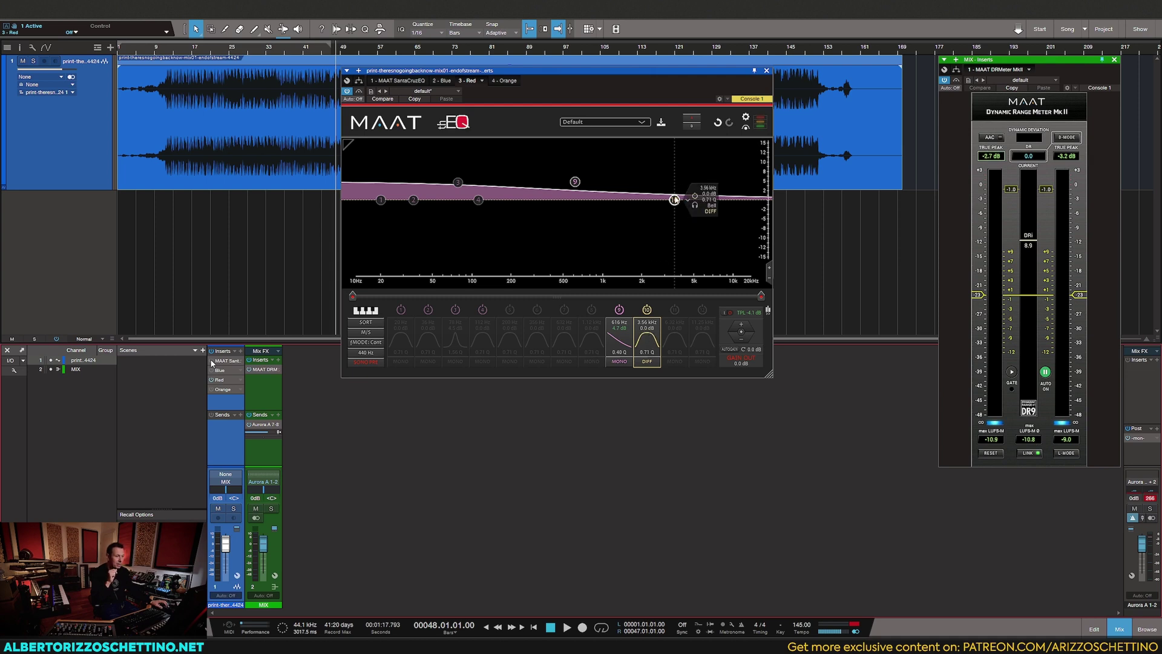
mouse_move(675, 200)
left_mouse_down()
mouse_move(645, 191)
mouse_move(654, 201)
left_mouse_up()
left_click(649, 337)
left_click(621, 322)
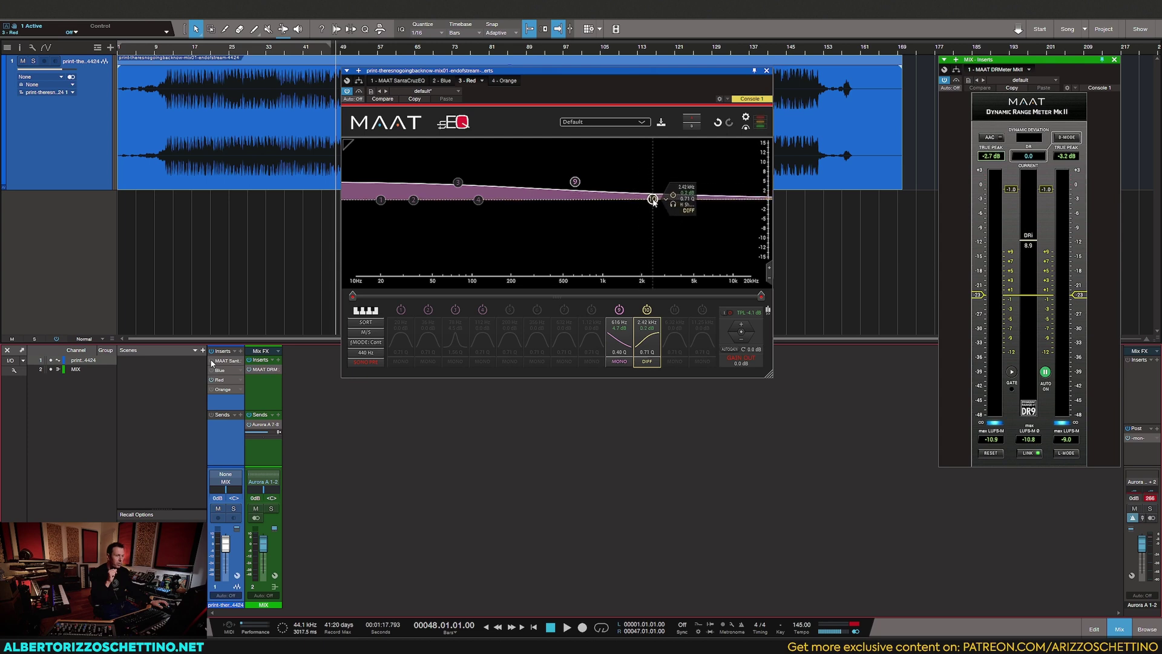
left_click(647, 310)
left_click(619, 310)
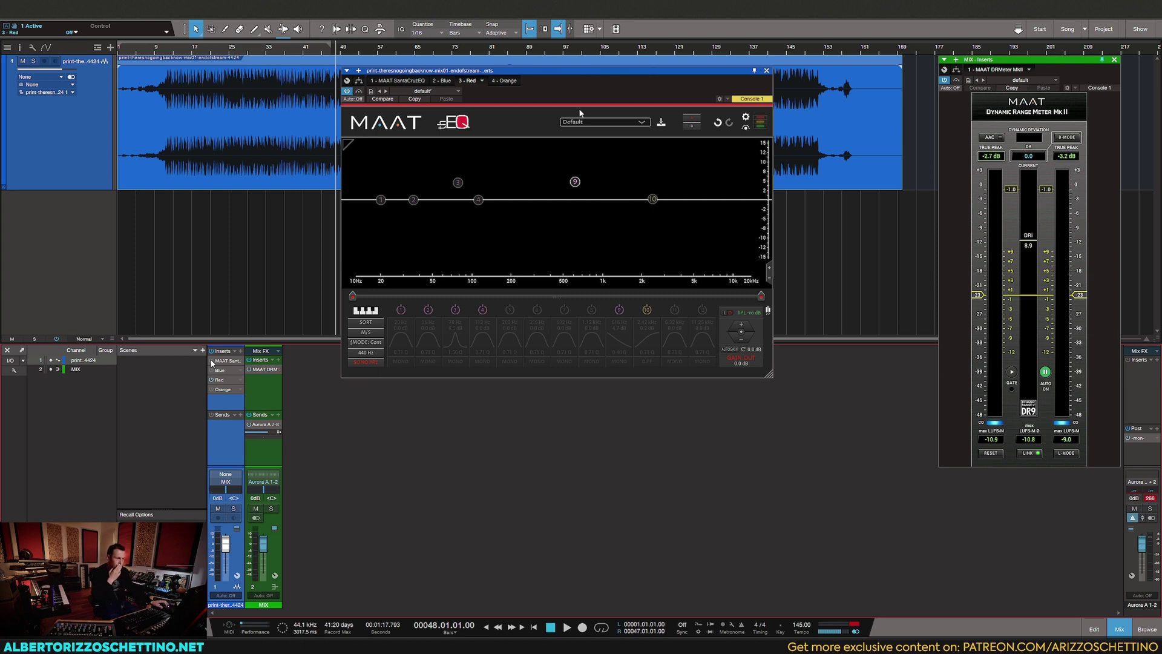
- Start mix playback with the spacebar so the analyzer shows the live spectrum
key("space")
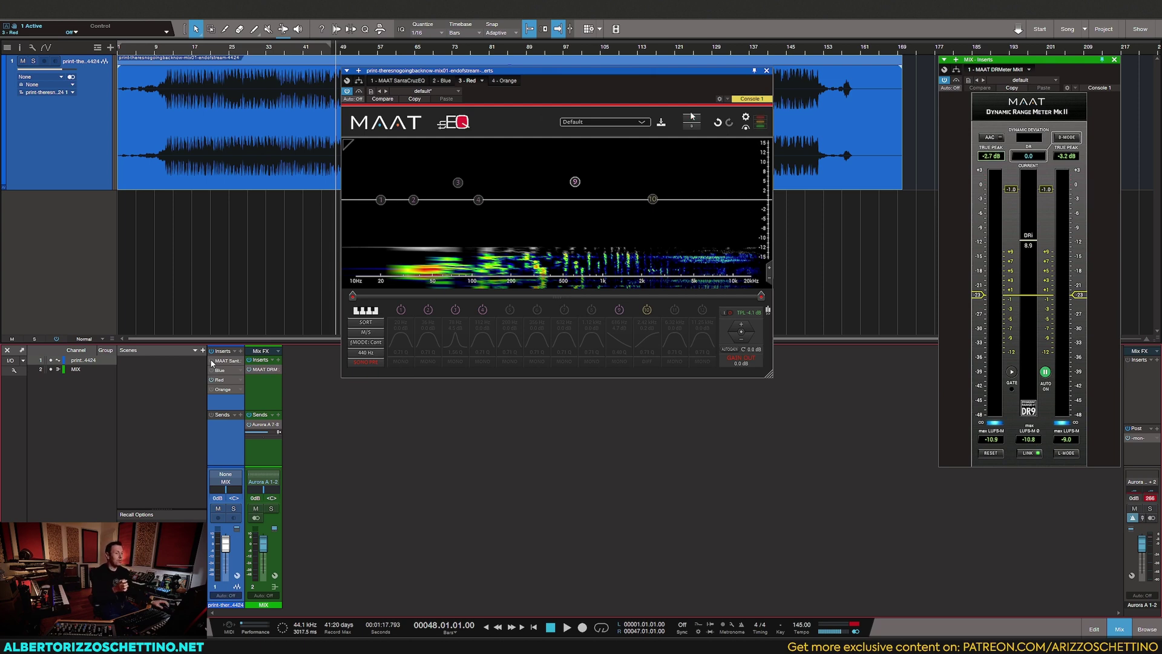
- Open the EQ's sEQ Preferences and close them again
left_click(746, 117)
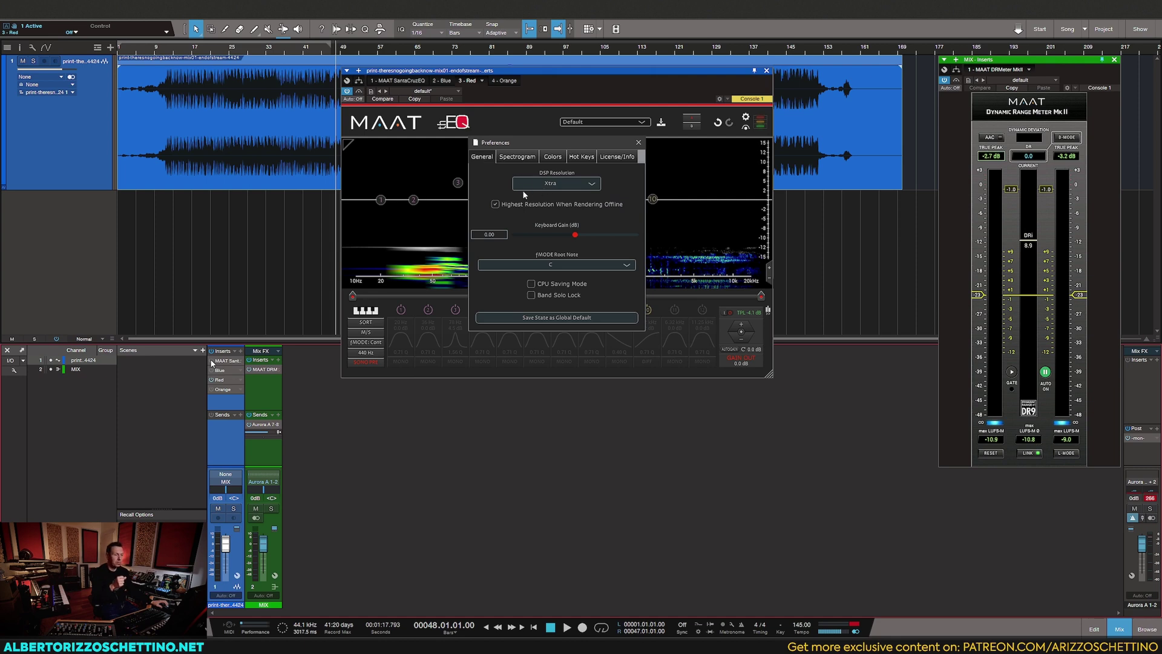
left_click(639, 143)
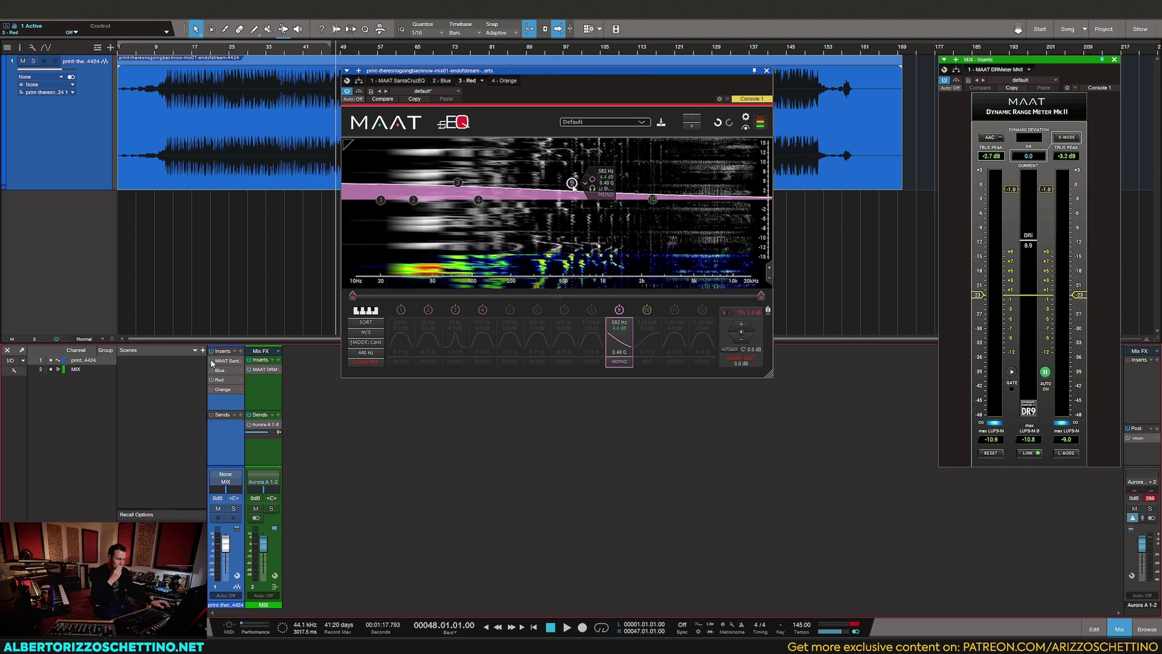
- Steepen the mono low shelf to Q 4.00 near 542 Hz, and enable the side high shelf at Q 0.40
left_click_drag(619, 351, 619, 330)
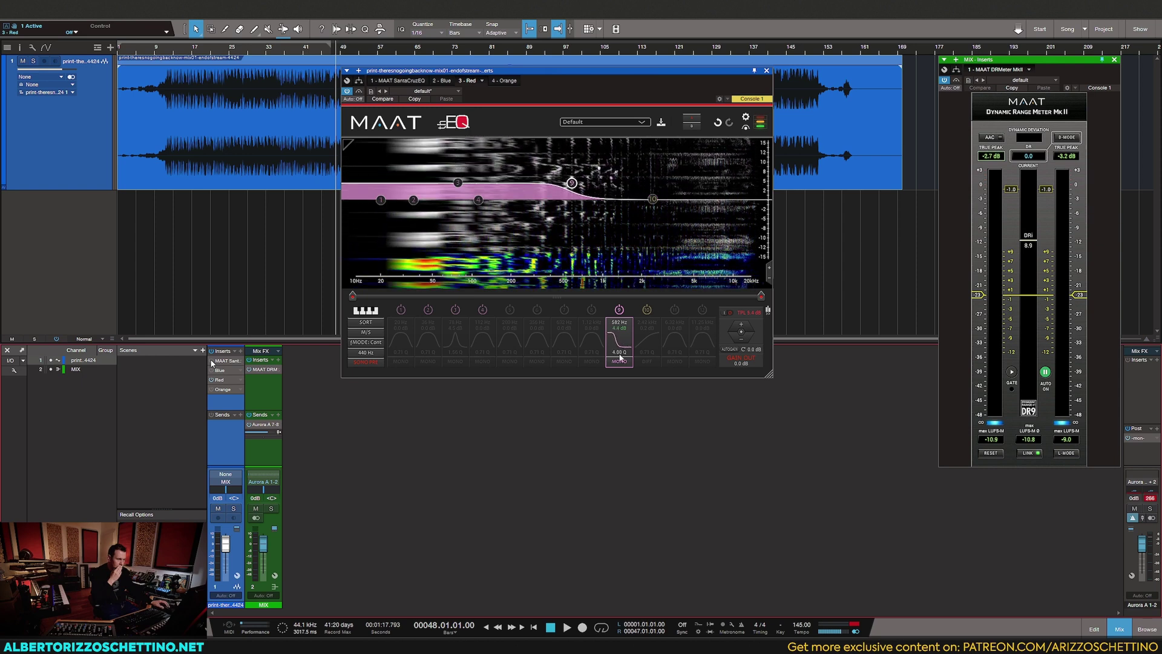
left_click_drag(571, 183, 568, 187)
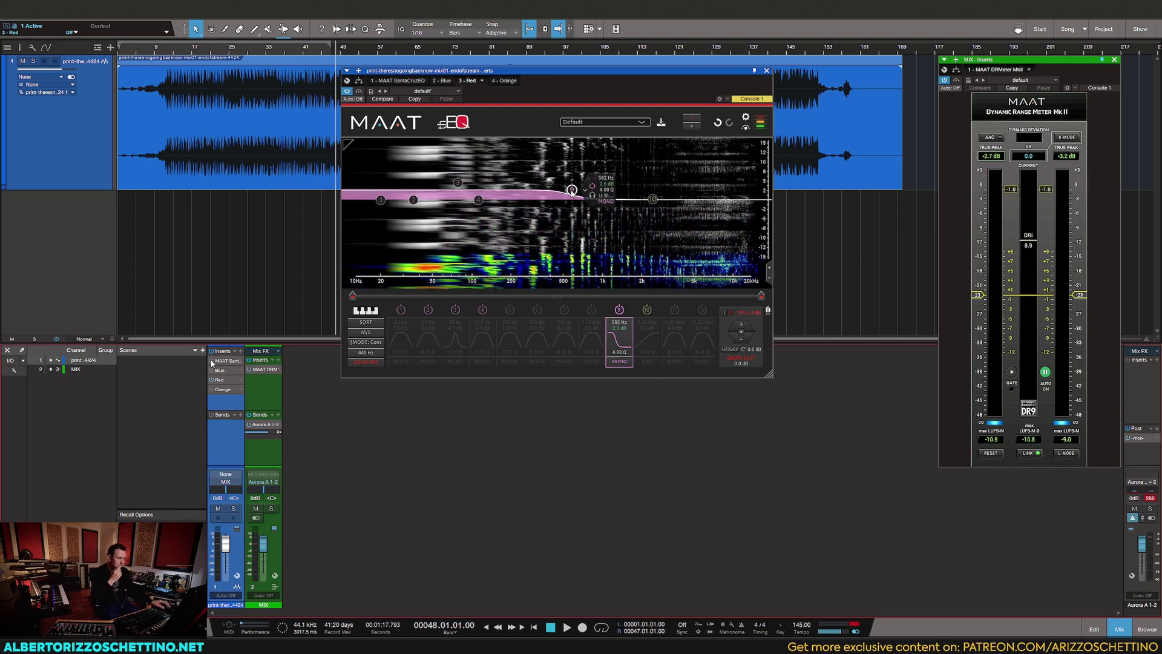
left_click(652, 198)
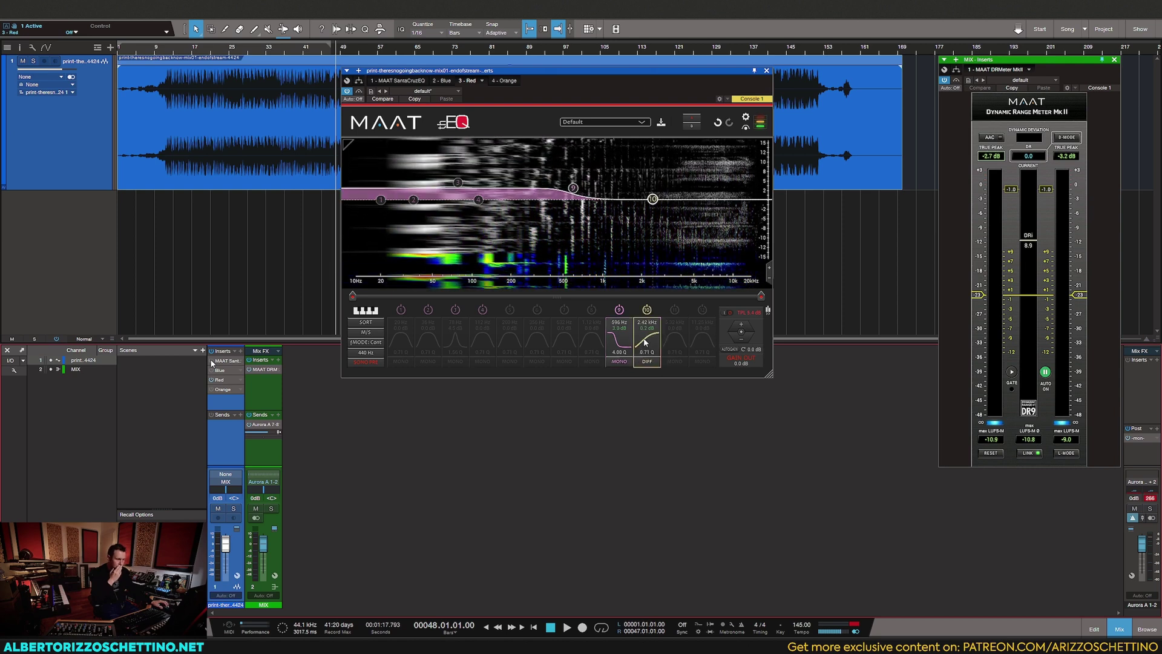
left_click_drag(647, 338, 647, 346)
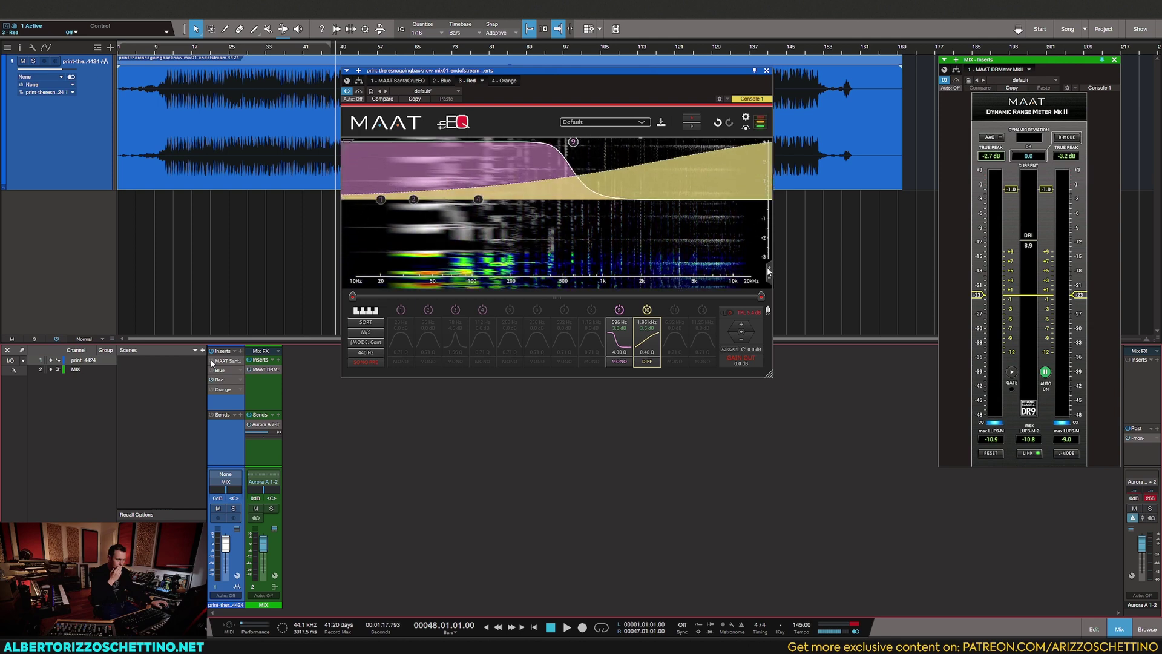
left_click(572, 171)
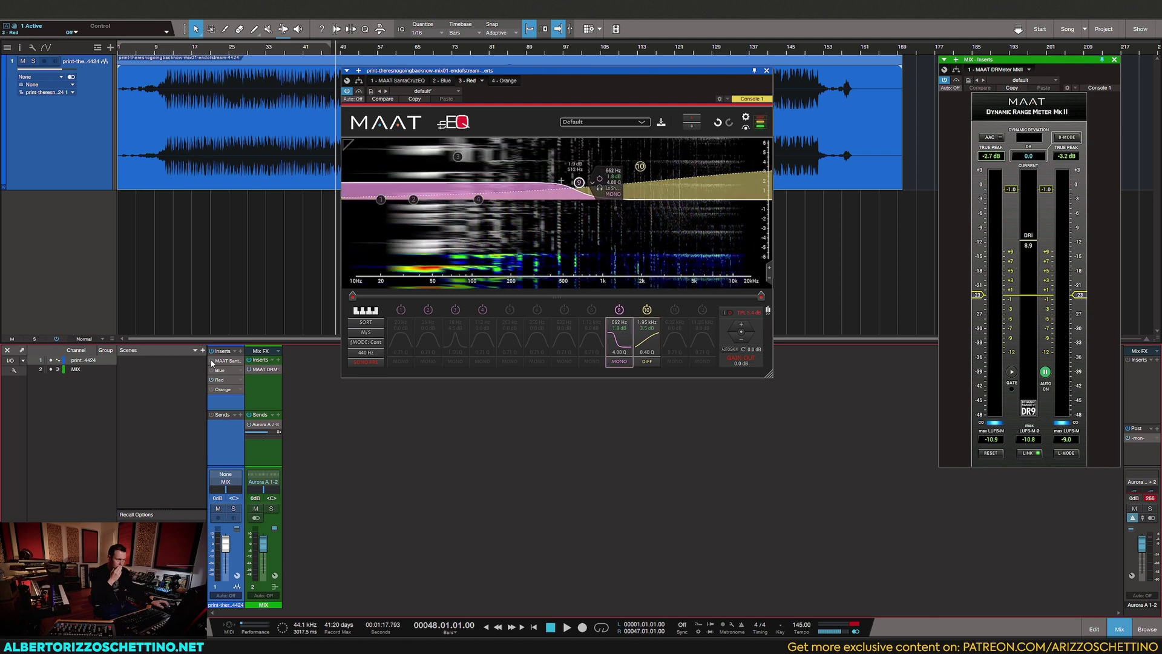
left_click(640, 167)
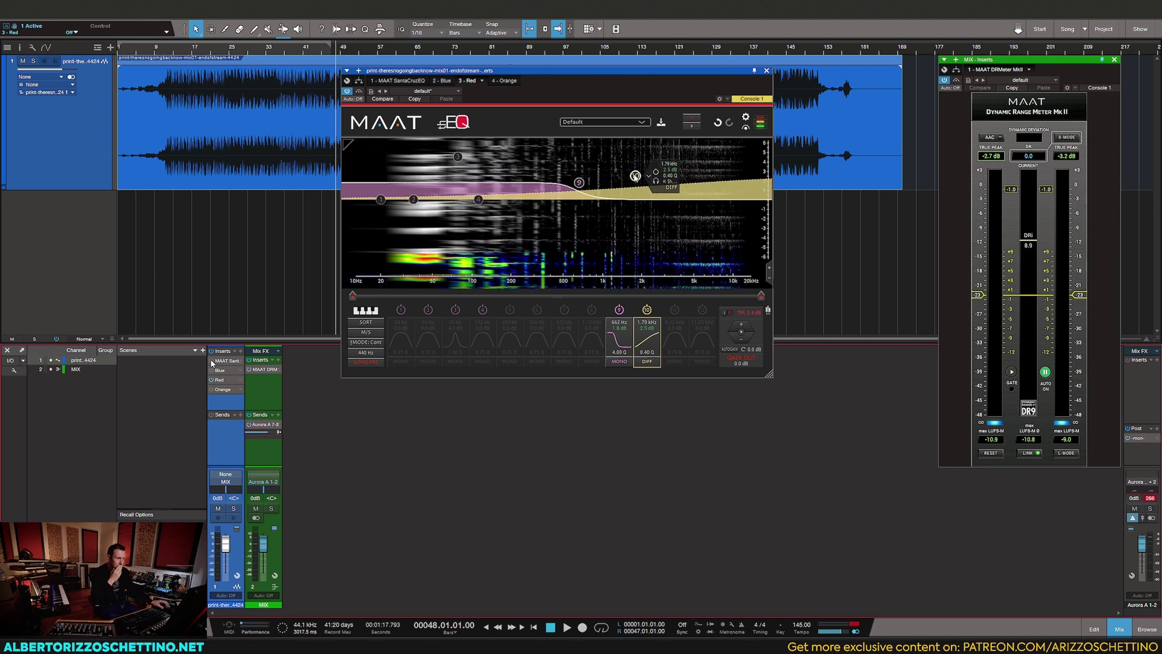
left_click(579, 181)
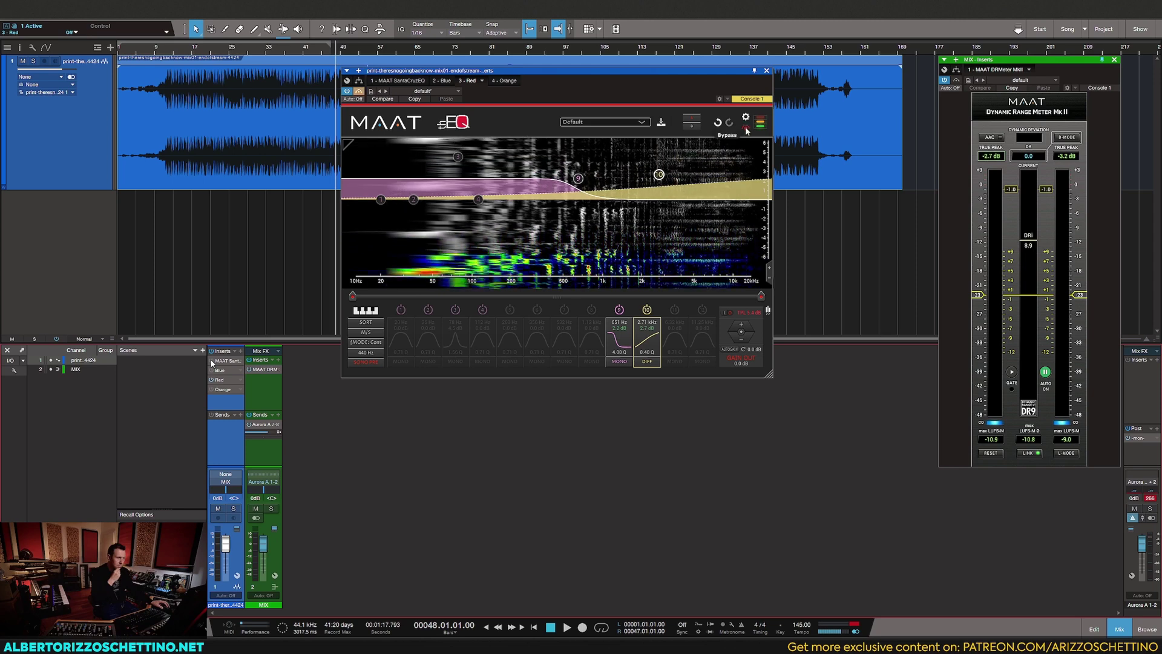
- Move the low shelf to about 789 Hz and the side shelf to 5.38 kHz, A/B-ing with Bypass
left_click(578, 179)
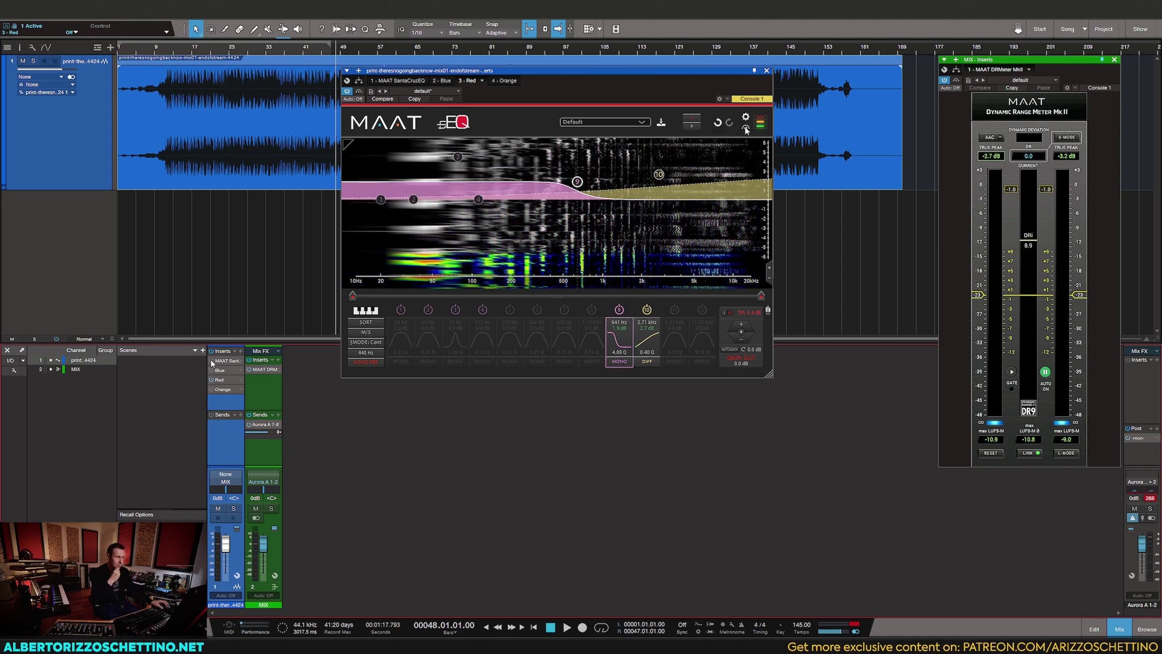
left_click(746, 129)
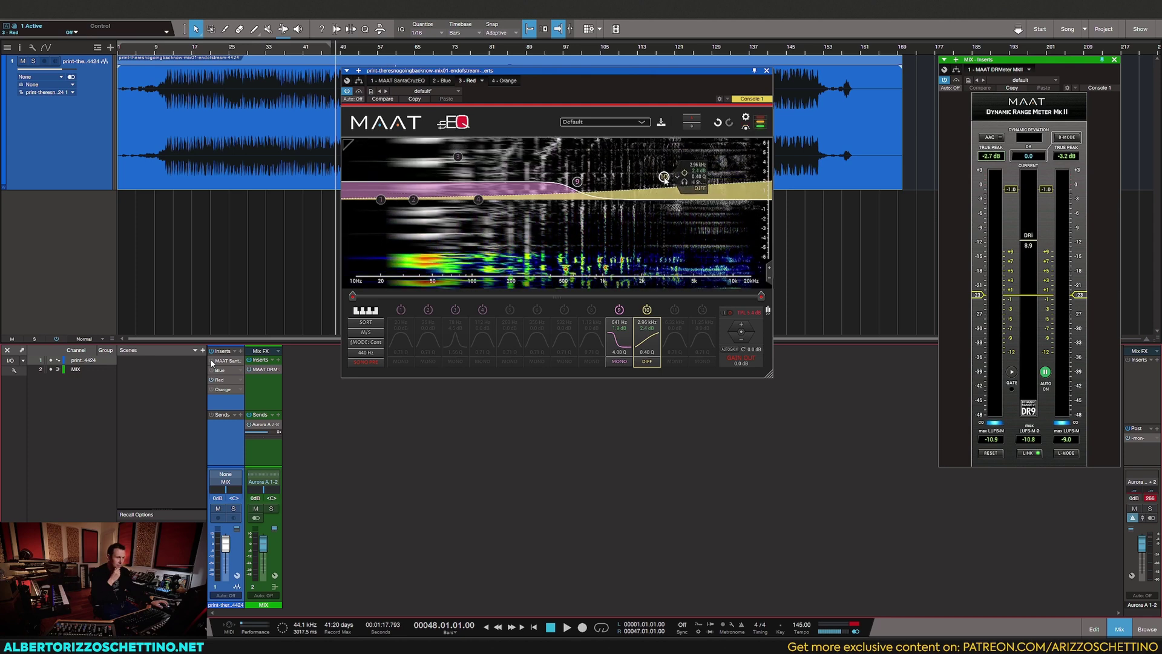
left_click(698, 182)
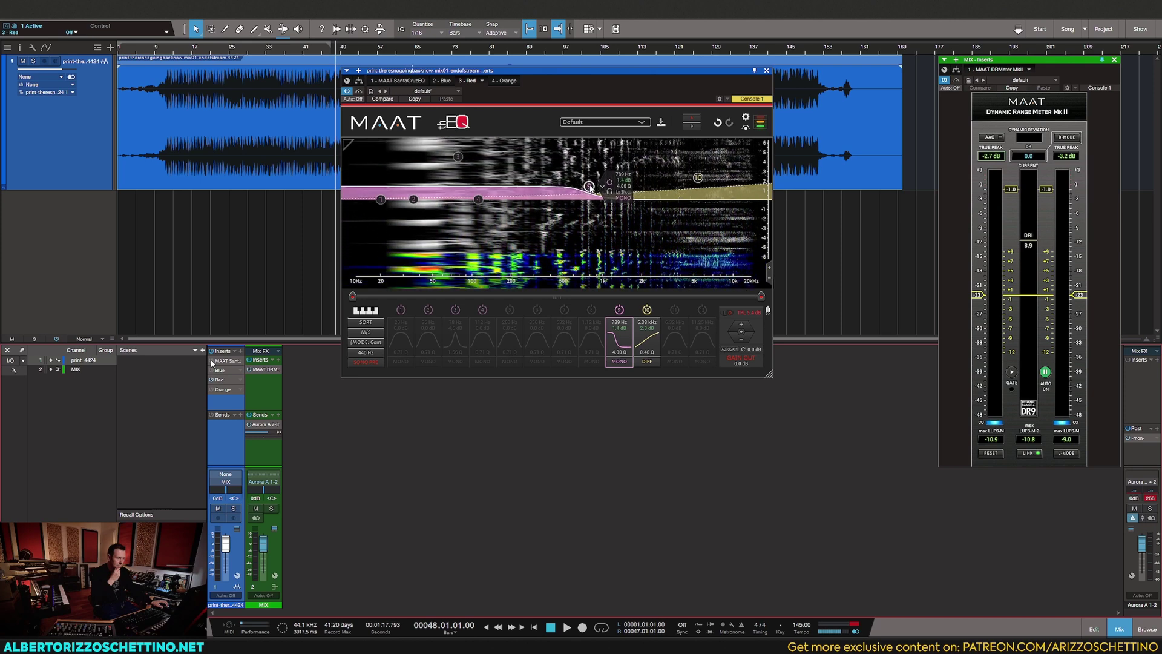
left_click(747, 129)
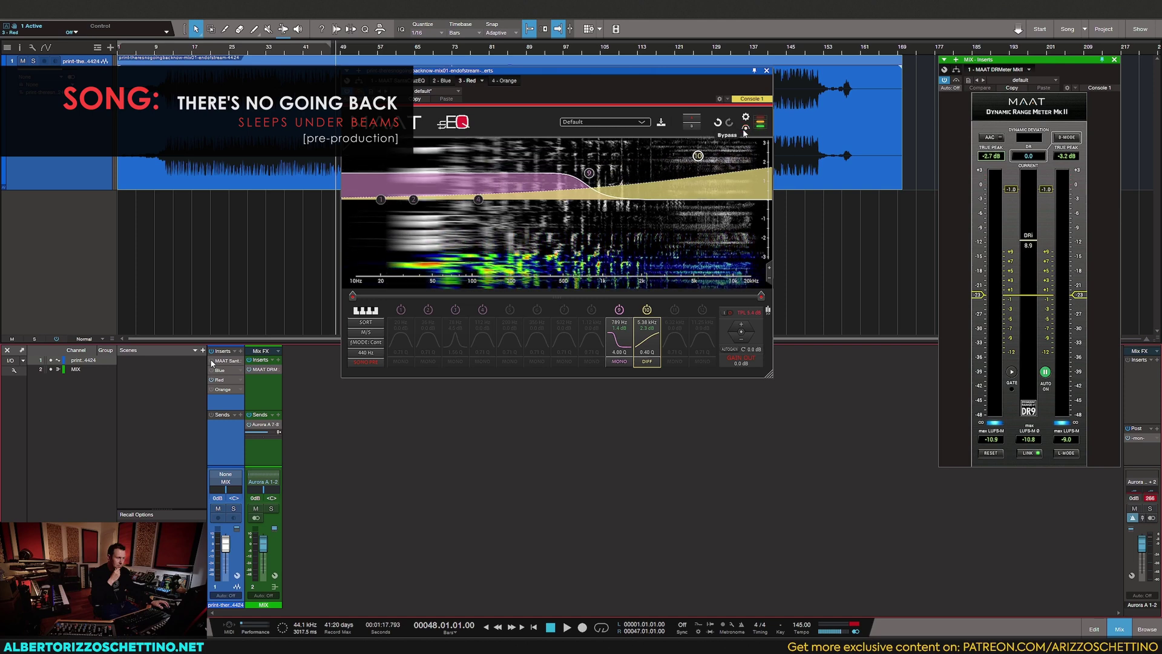
- Drag the side high shelf node to about 5.98 kHz with a 1.8 dB boost
left_click_drag(699, 161, 704, 164)
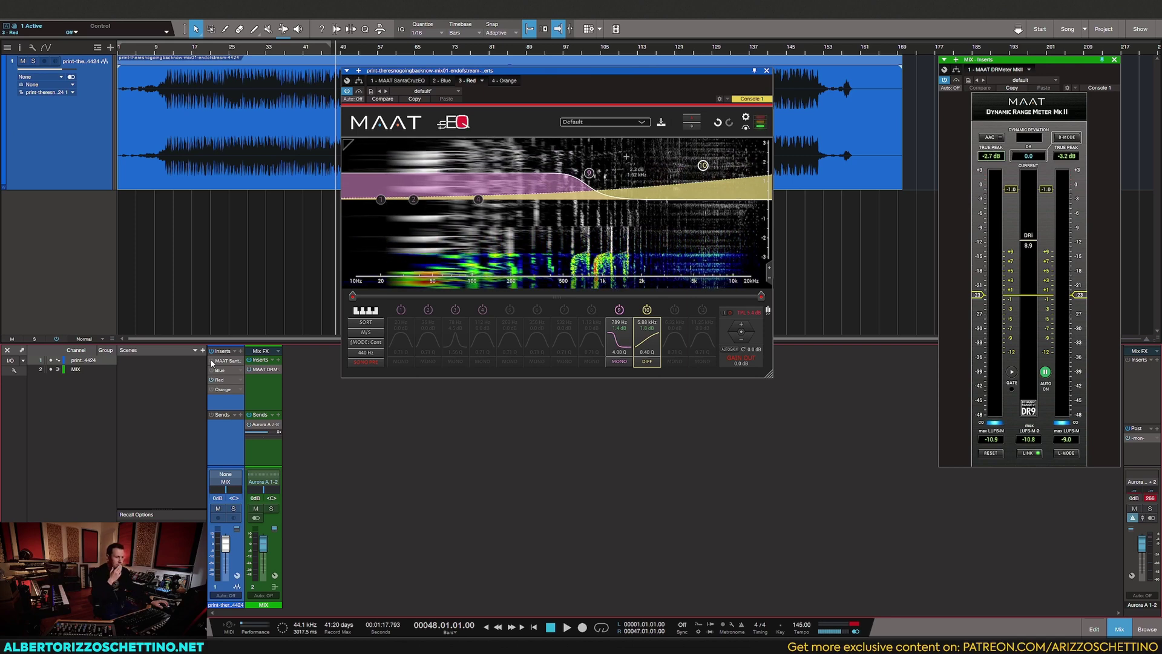
- Power off the mono low shelf (band 9) and the side high shelf (band 10)
left_click(619, 309)
left_click(646, 310)
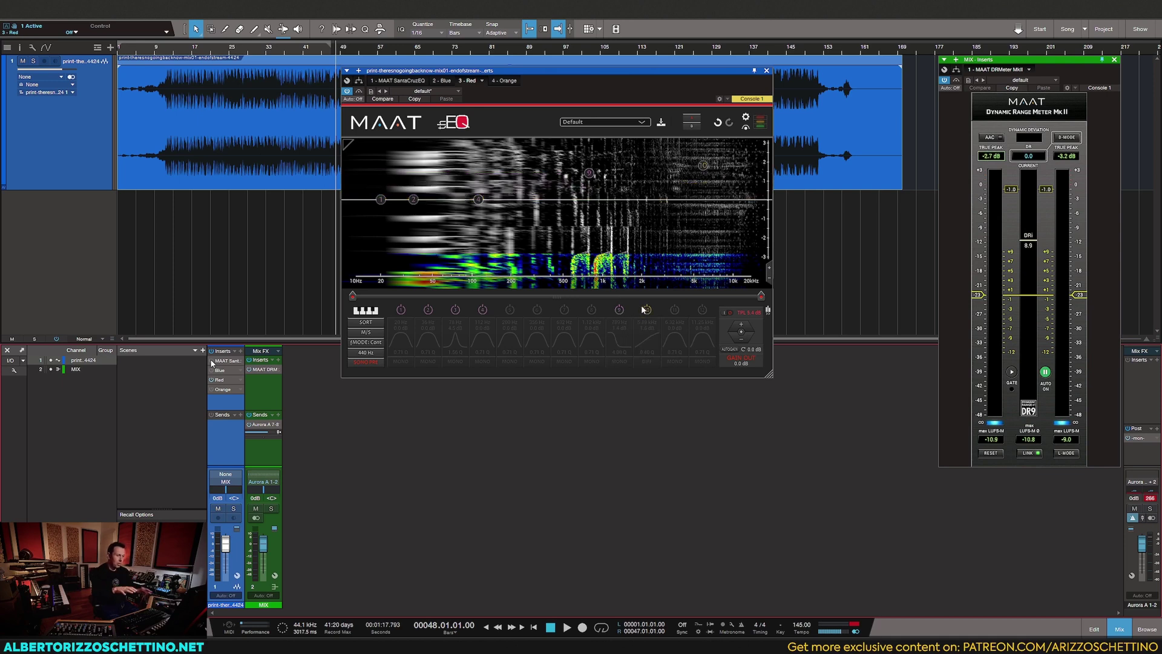